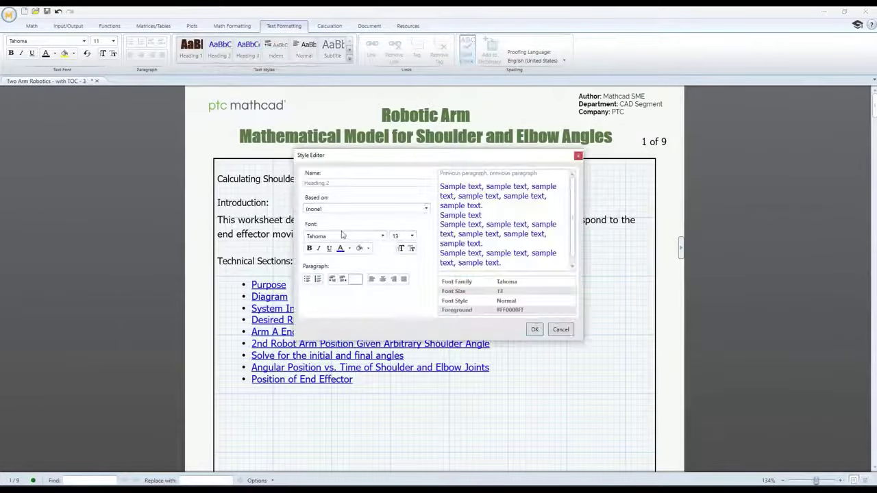
# Step: Restyle Heading 2 as dark brown, 16-pt Impact
pyautogui.doubleClick(342, 235)
pyautogui.write('Impact')
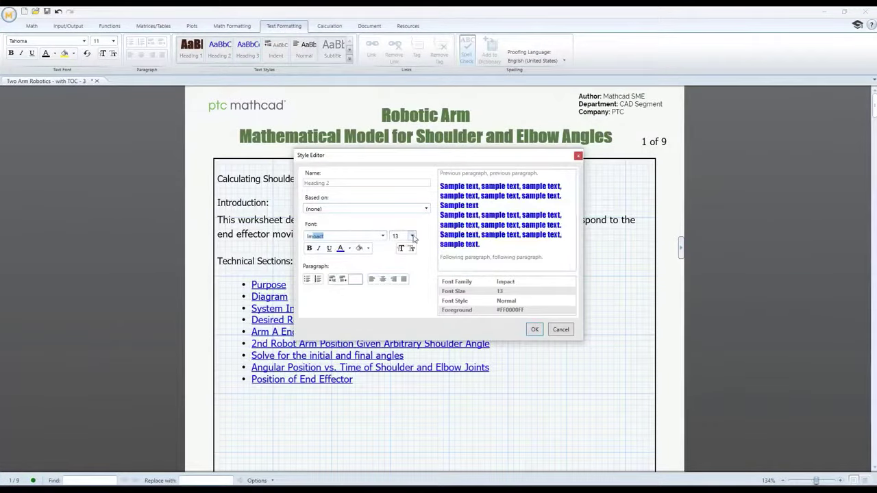
pyautogui.click(412, 236)
pyautogui.click(404, 304)
pyautogui.click(350, 248)
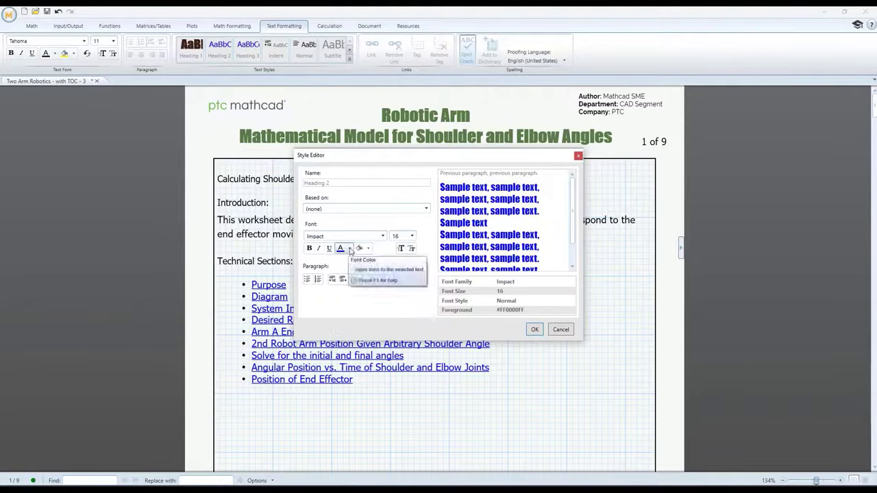
pyautogui.click(354, 277)
pyautogui.click(534, 330)
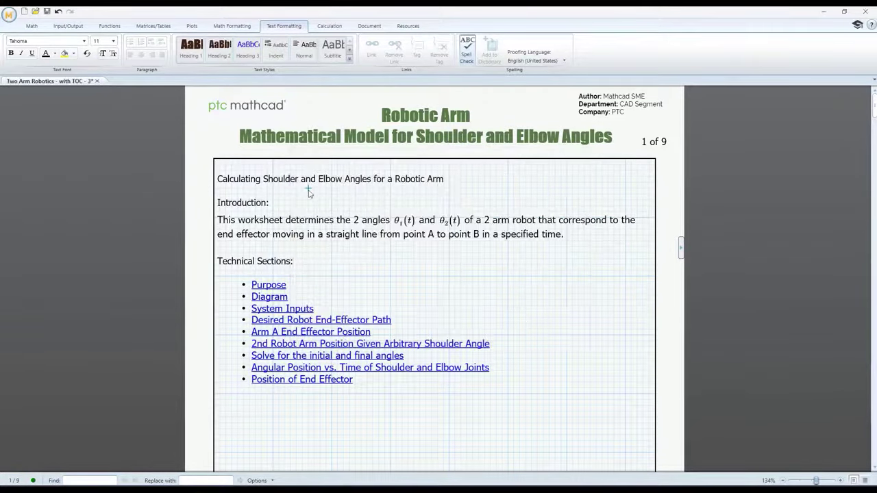
# Step: Apply Heading 1 to the title and Heading 2 to the Introduction and Technical Sections labels
pyautogui.tripleClick(330, 180)
pyautogui.click(191, 48)
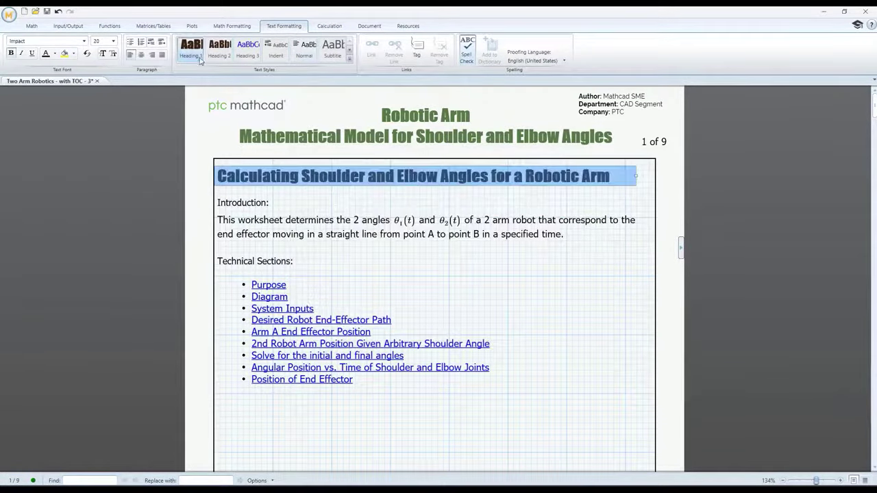
pyautogui.click(258, 203)
pyautogui.keyDown('ctrl'); pyautogui.click(277, 257); pyautogui.keyUp('ctrl')
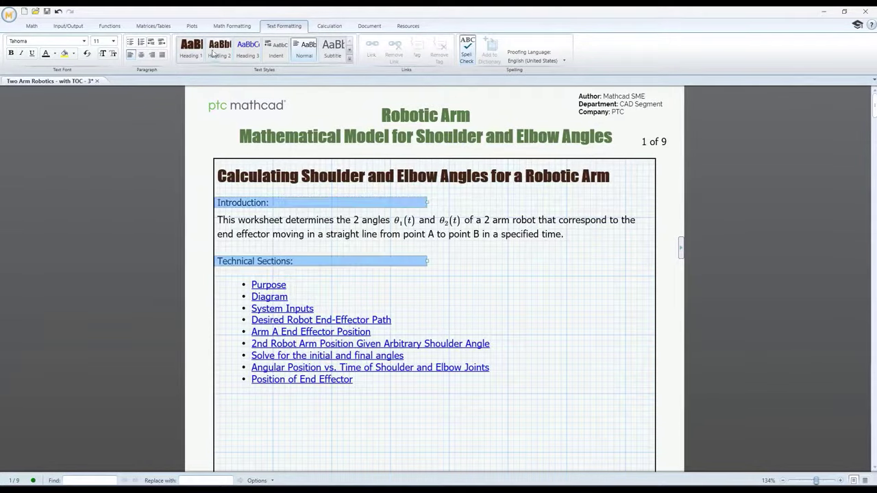
pyautogui.click(217, 50)
pyautogui.click(503, 257)
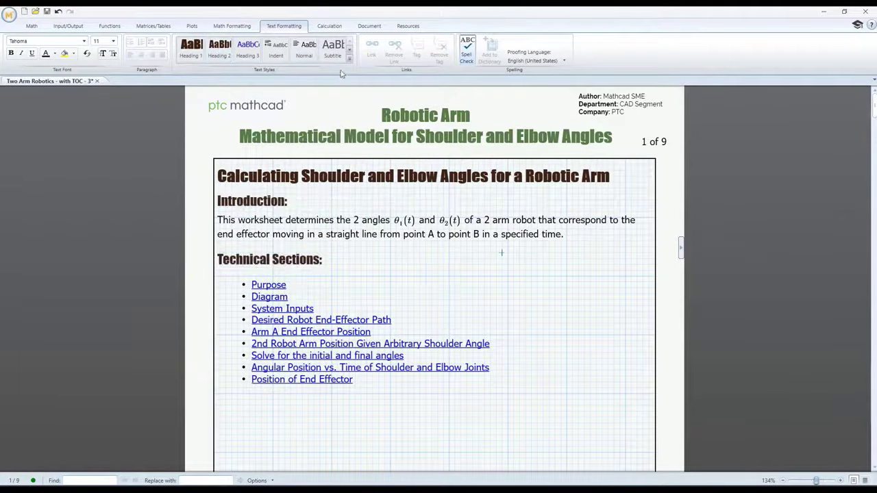
# Step: Start a new text style named Contents using the Arial font
pyautogui.click(349, 58)
pyautogui.click(206, 107)
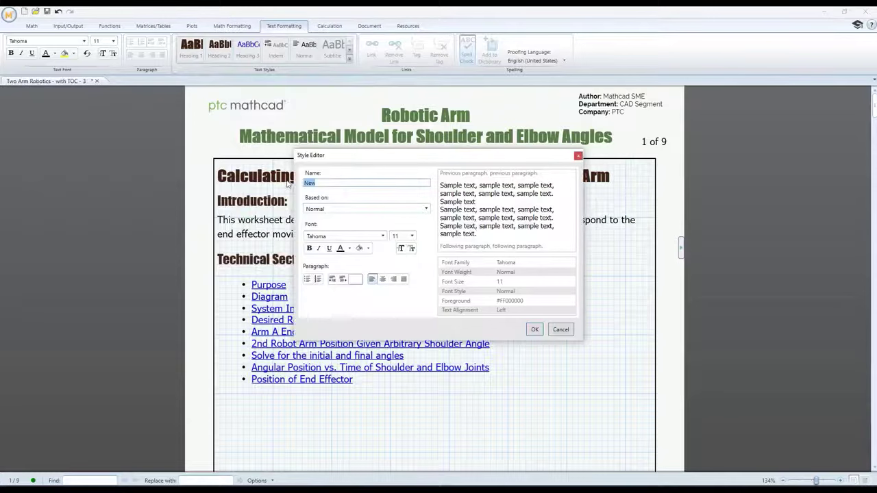
pyautogui.write('Contents')
pyautogui.click(383, 236)
pyautogui.moveTo(394, 467); pyautogui.dragTo(400, 250)
pyautogui.click(315, 266)
# Step: Save the Contents style as italic and tag the end effector plot 'Position of End Effector'
pyautogui.click(318, 248)
pyautogui.click(529, 330)
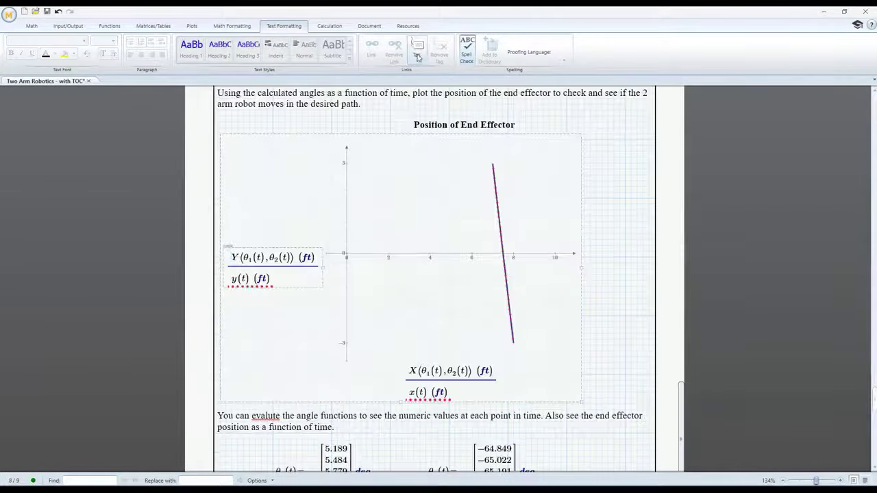
pyautogui.click(416, 50)
pyautogui.write('Position of End Effector')
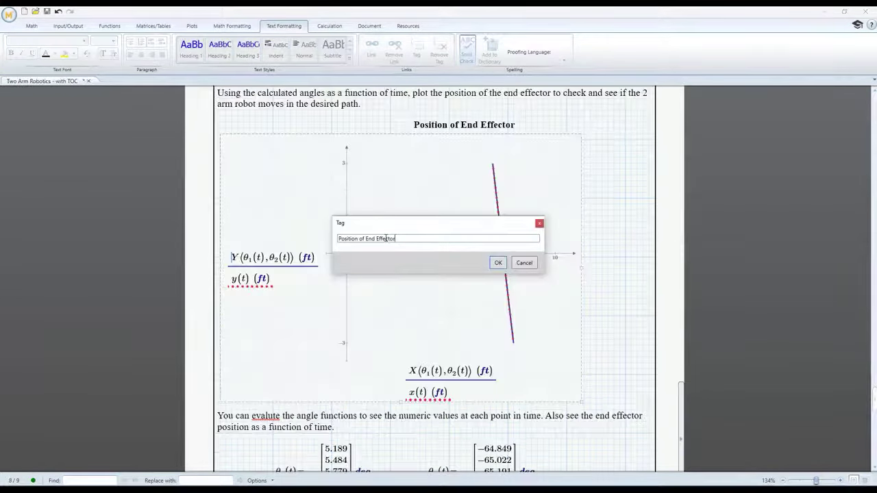
pyautogui.click(498, 263)
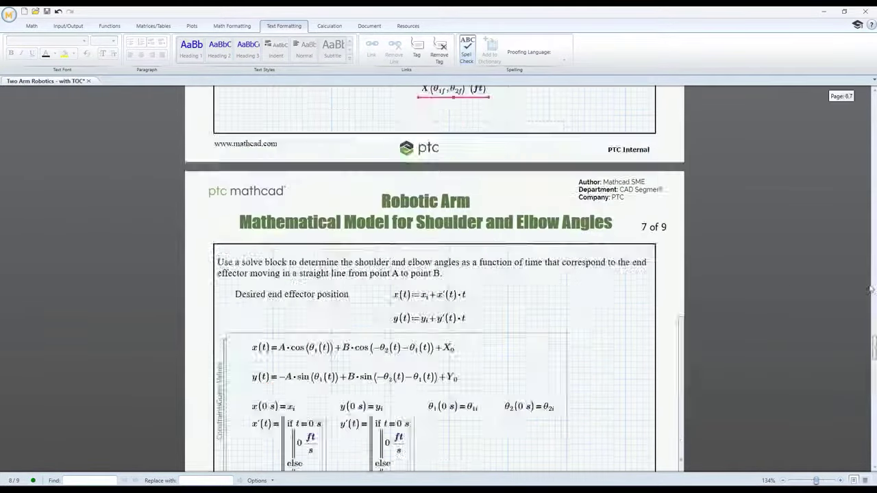
# Step: Add a non-bold 'Position of End Effector' bullet to the contents list
pyautogui.press('Return')
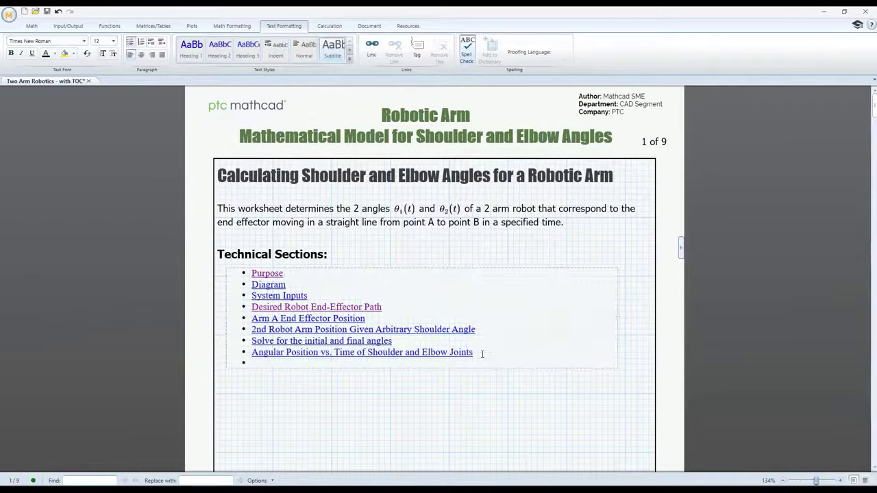
pyautogui.write('Position of End Effector')
pyautogui.tripleClick(270, 363)
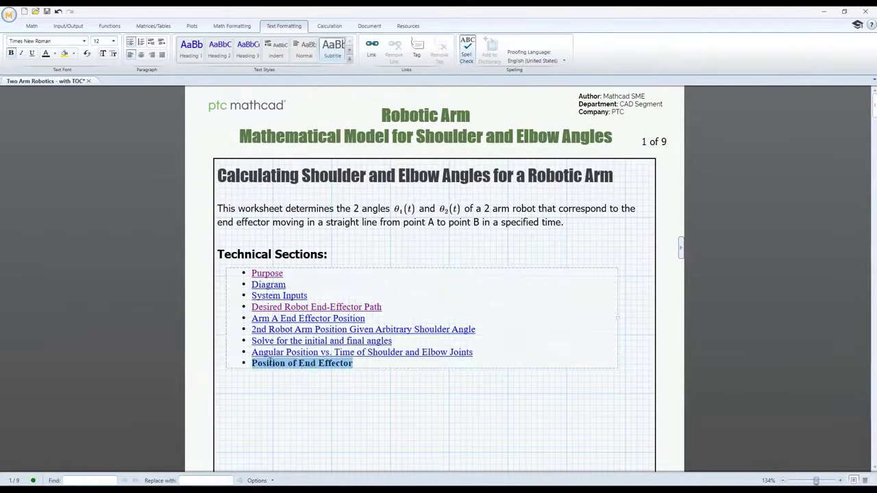
pyautogui.click(11, 53)
# Step: Link the entry to '#Position of End Effector' and follow the link to the plot
pyautogui.click(371, 48)
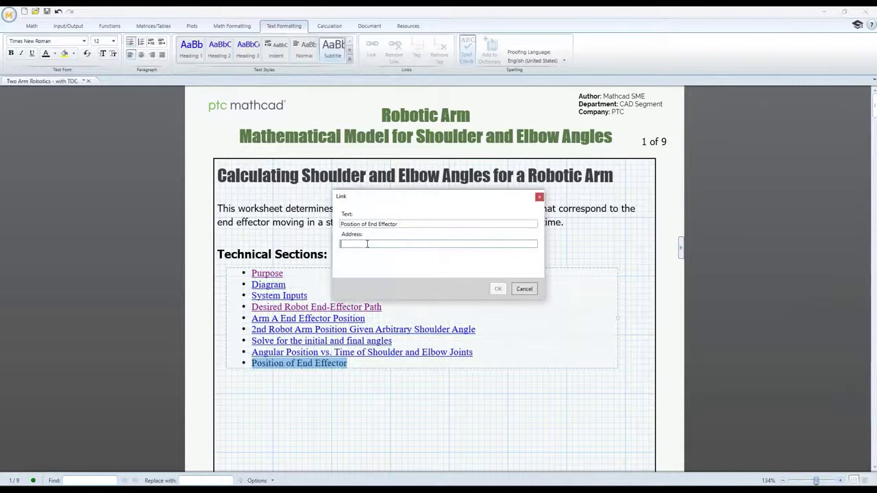
pyautogui.write('#')
pyautogui.write('Position of End Effector')
pyautogui.click(499, 289)
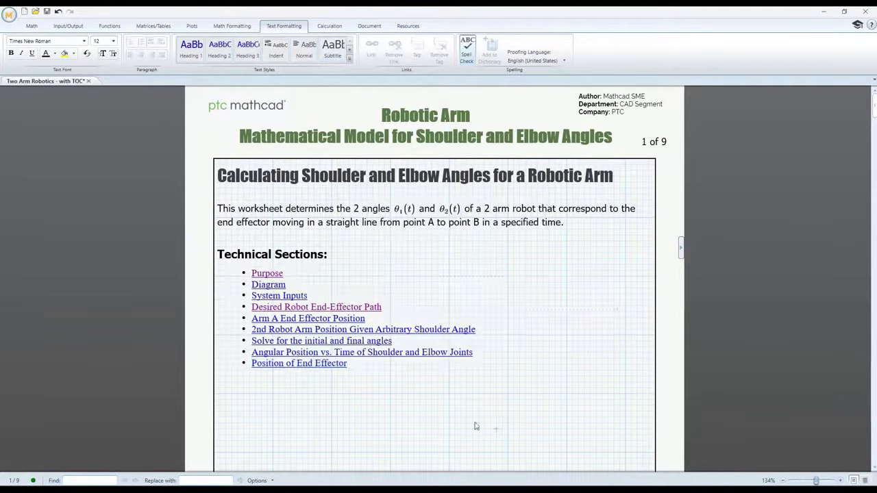
pyautogui.keyDown('ctrl'); pyautogui.click(317, 363); pyautogui.keyUp('ctrl')
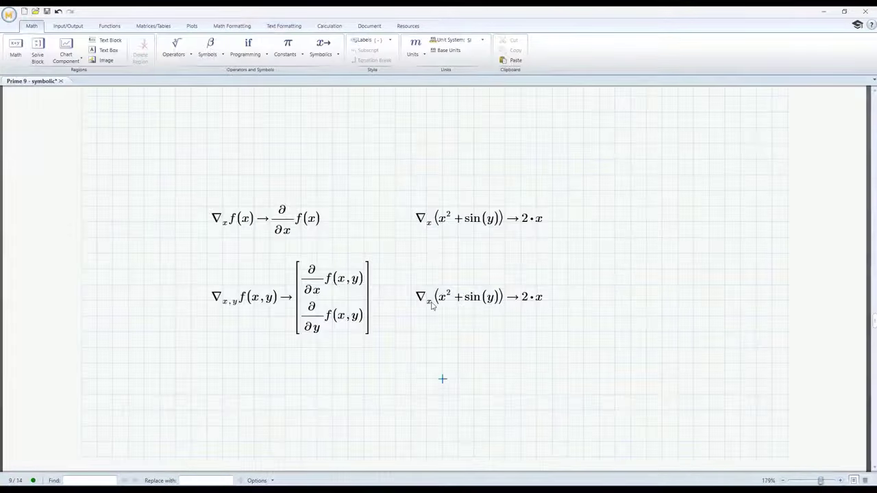
# Step: Change the second gradient's subscript to x,y so it evaluates to [2·x; cos(y)]
pyautogui.click(432, 307)
pyautogui.write(',y')
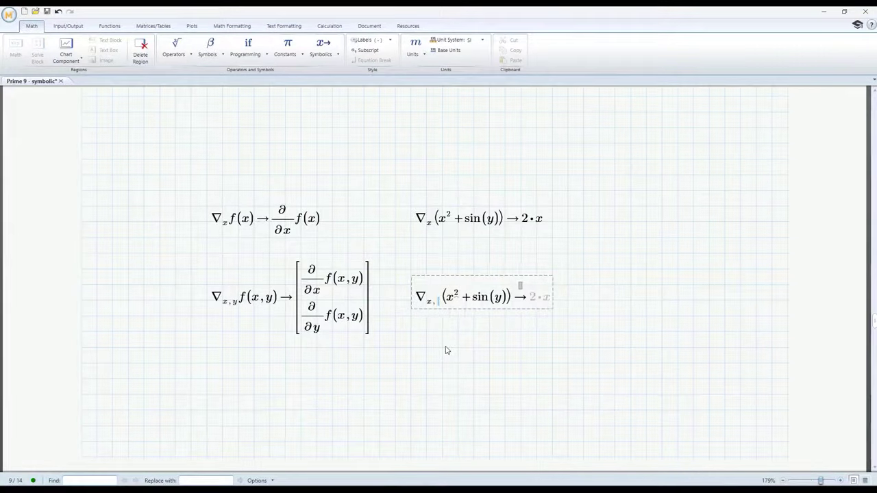
pyautogui.click(513, 404)
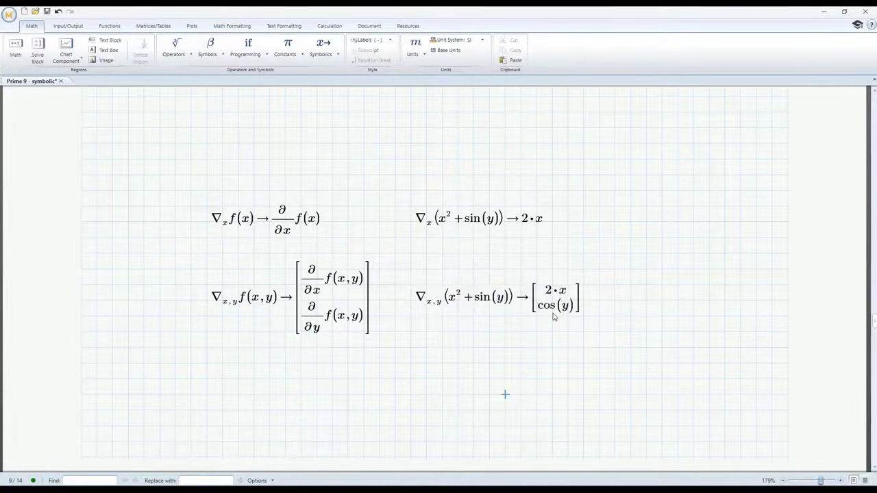
# Step: Scroll through and inspect the ∇f(x) and ∇ₓf(x) gradient examples
pyautogui.scroll(-10, 504, 394)
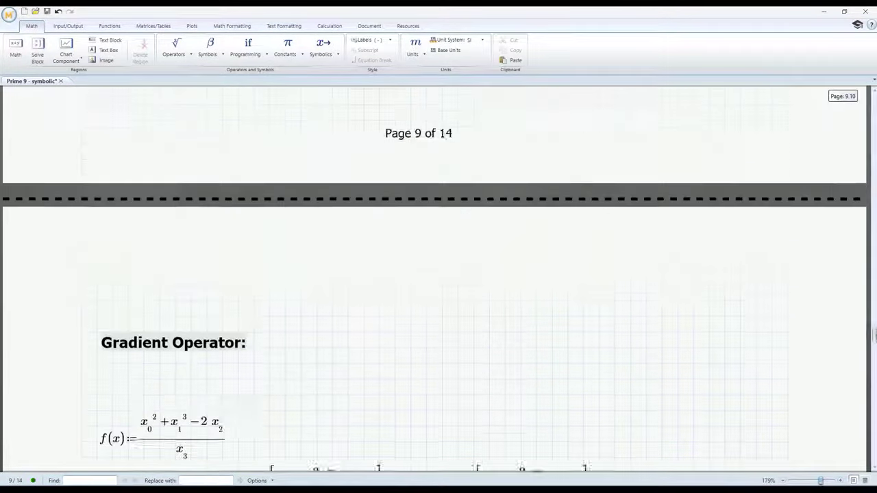
pyautogui.click(265, 290)
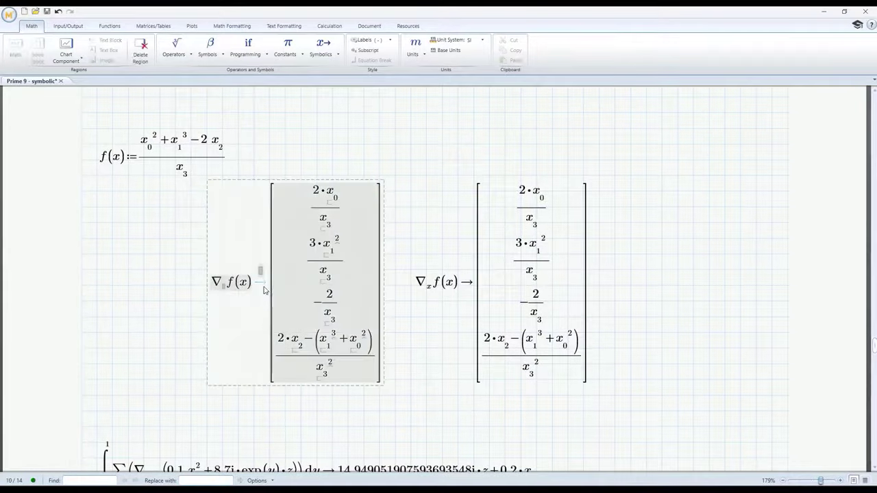
pyautogui.click(523, 312)
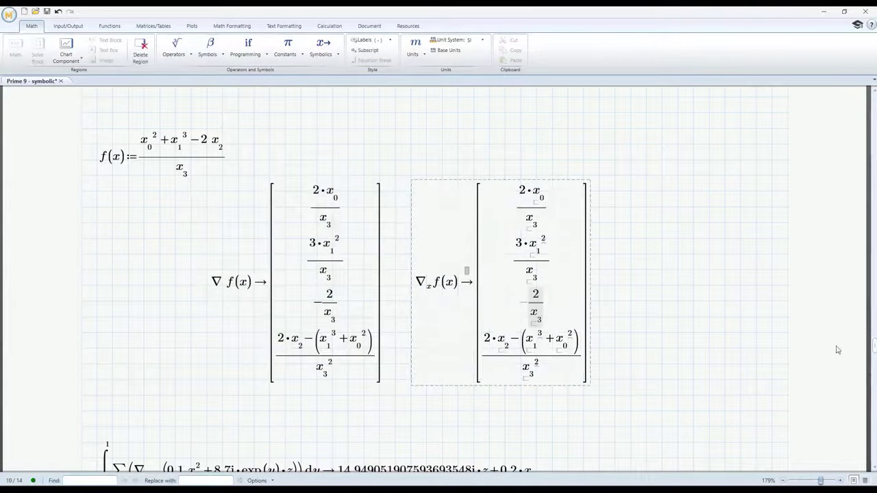
pyautogui.moveTo(873, 346); pyautogui.dragTo(873, 369)
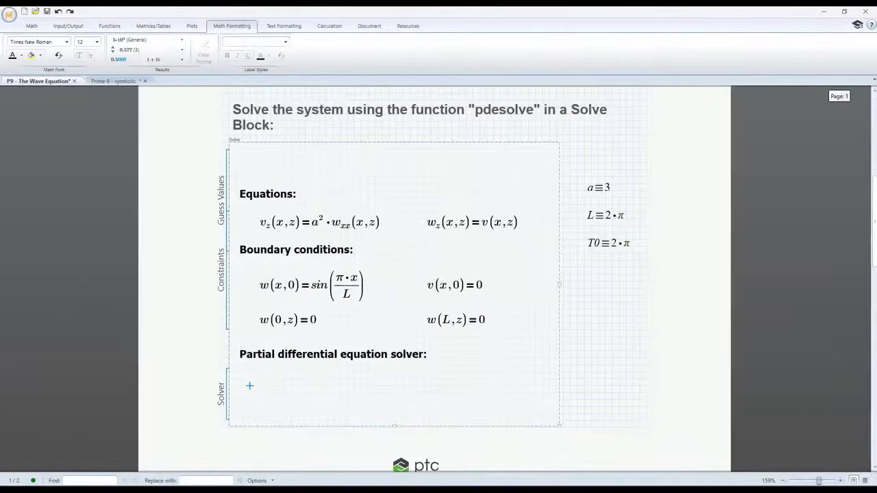
# Step: Begin defining [w; v] := Pdesolve([w; v], x, …) with matrices for outputs and unknowns
pyautogui.hotkey('ctrl', 'm')
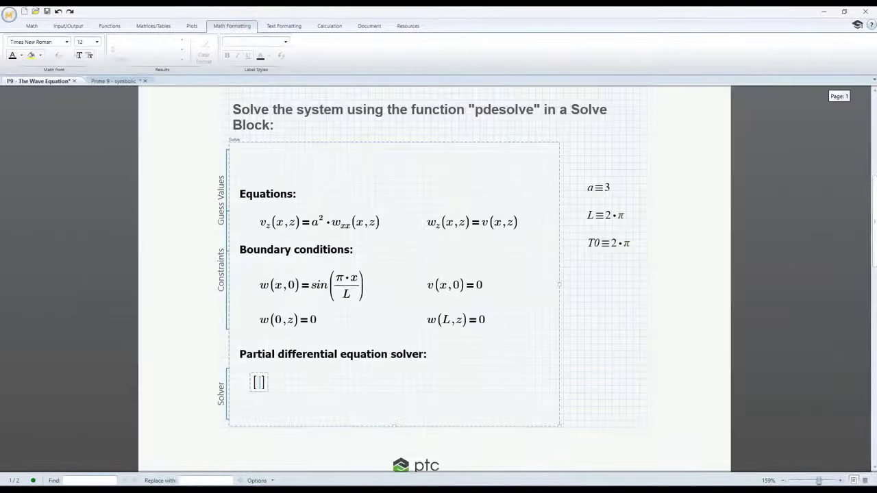
pyautogui.write('w')
pyautogui.hotkey('ctrl', 'shift', 'Return')
pyautogui.write('v]:=Pdesolve(')
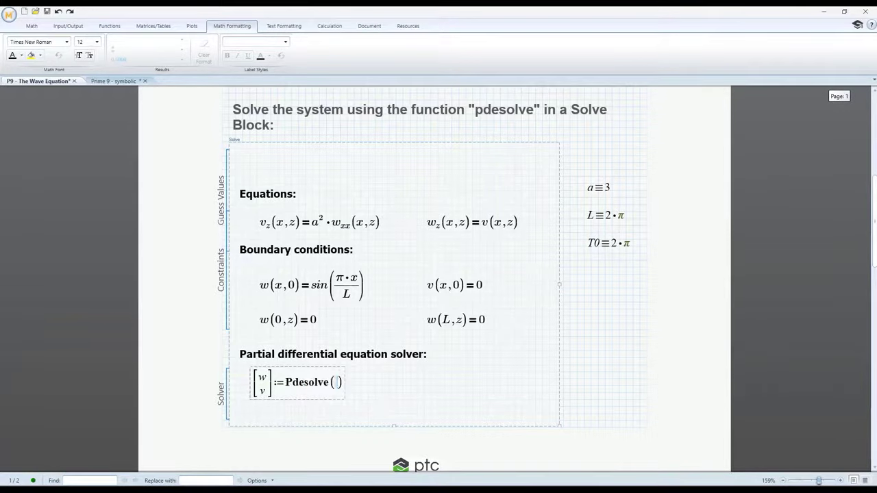
pyautogui.hotkey('ctrl', 'm')
pyautogui.write('w')
pyautogui.hotkey('ctrl', 'shift', 'Return')
pyautogui.write('v],x,')
# Step: Finish the Pdesolve call with x range [0; L] and z range [0; T0]
pyautogui.hotkey('ctrl', 'm')
pyautogui.write('0')
pyautogui.hotkey('ctrl', 'shift', 'Return')
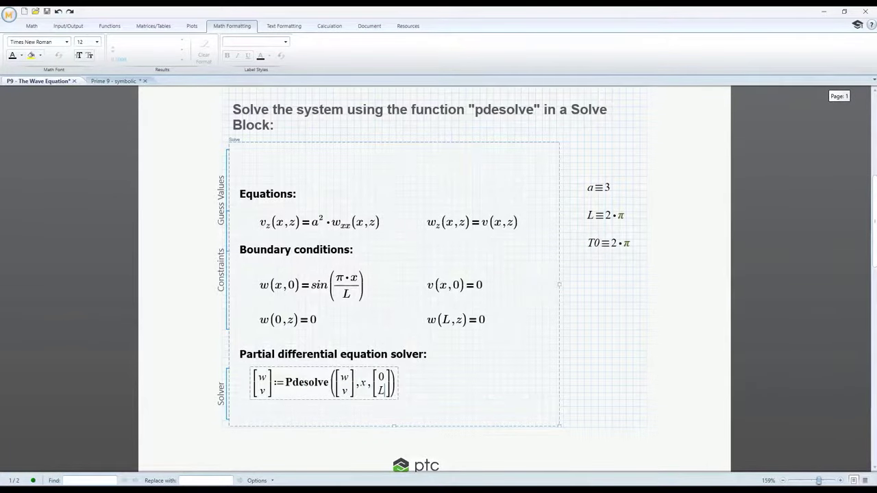
pyautogui.write('L],z,')
pyautogui.hotkey('ctrl', 'm')
pyautogui.write('0')
pyautogui.hotkey('ctrl', 'shift', 'Return')
pyautogui.write('T0')
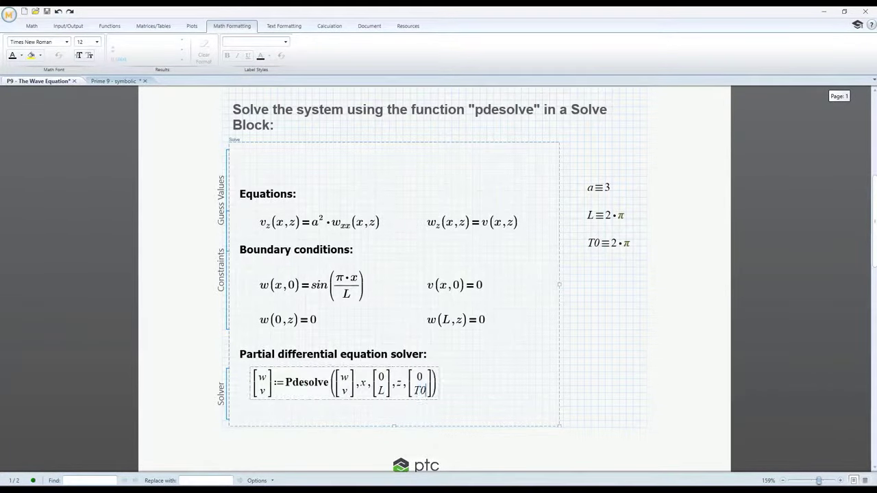
pyautogui.click(590, 357)
pyautogui.scroll(-5, 590, 358)
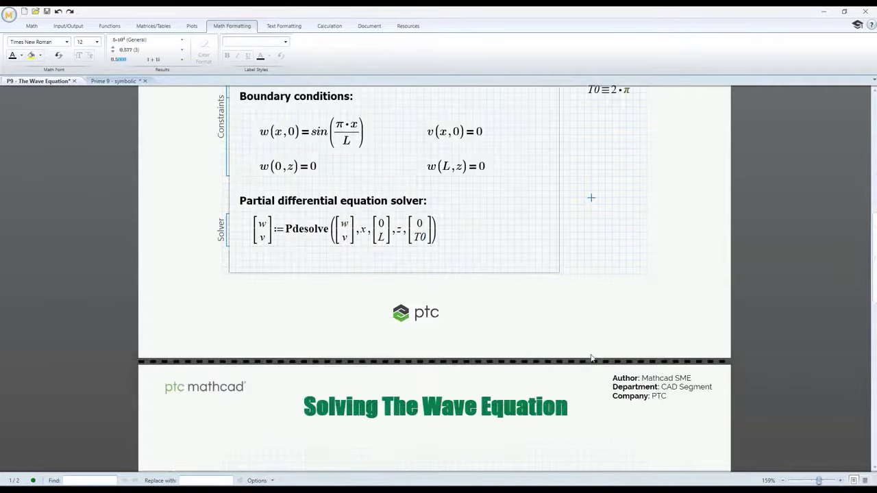
pyautogui.scroll(-5, 592, 361)
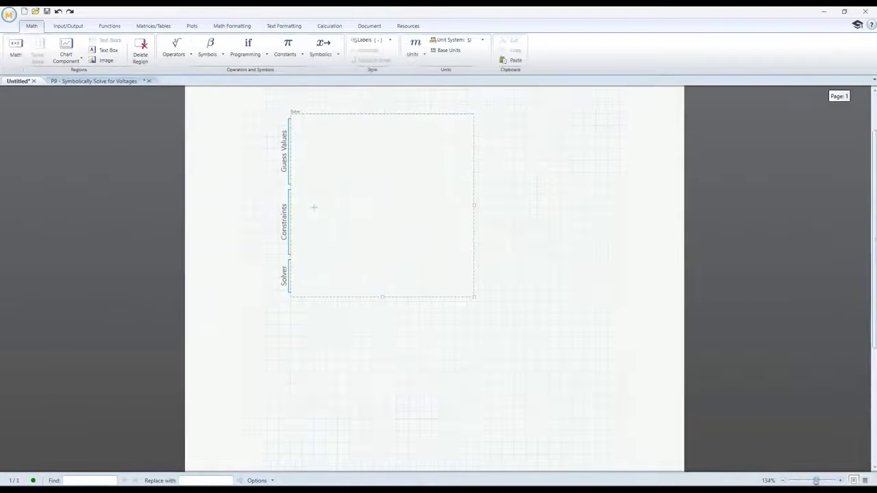
# Step: Enter constraints a·x²=b and a>0 and evaluate find(x) symbolically
pyautogui.write('a*x^2')
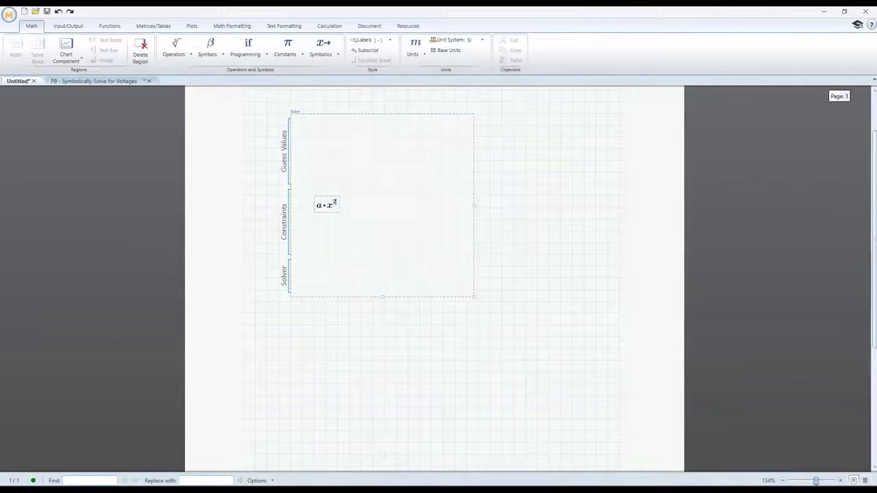
pyautogui.press('Right')
pyautogui.write('=b')
pyautogui.click(387, 205)
pyautogui.write('a>0find(')
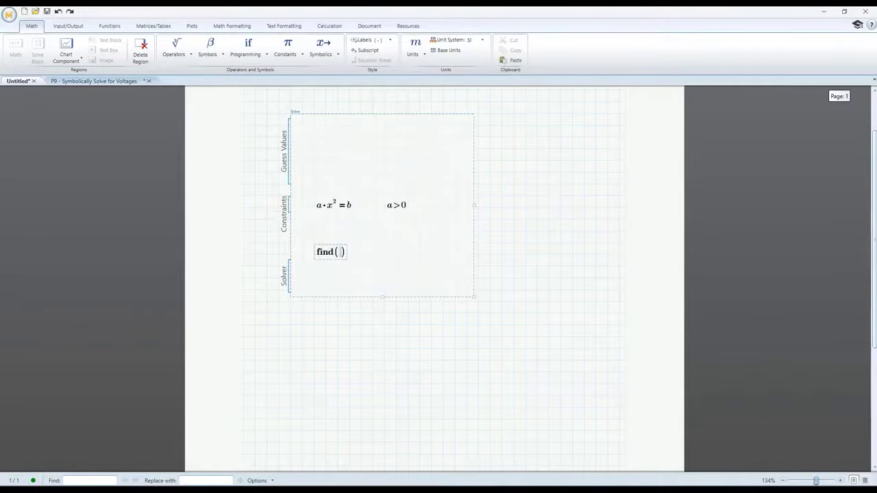
pyautogui.hotkey('ctrl', '.')
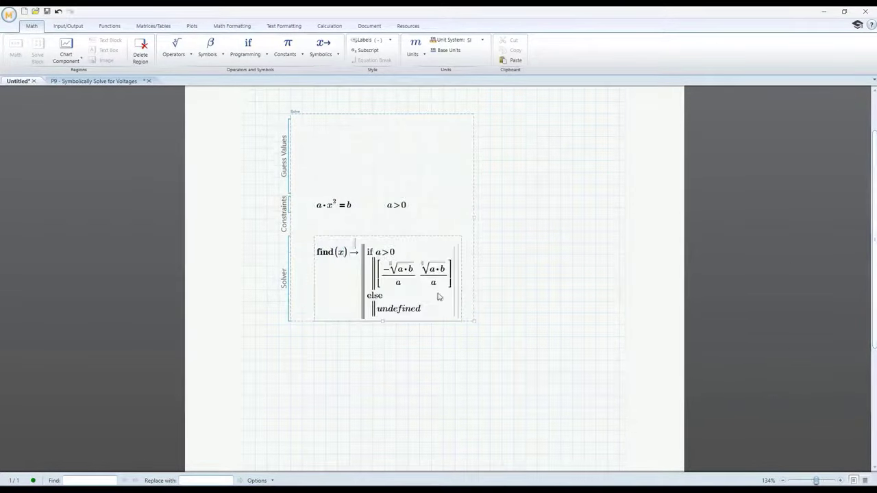
# Step: Change the constraint's exponent to 3 so find solves a·x³=b
pyautogui.click(337, 206)
pyautogui.write('3')
pyautogui.click(337, 359)
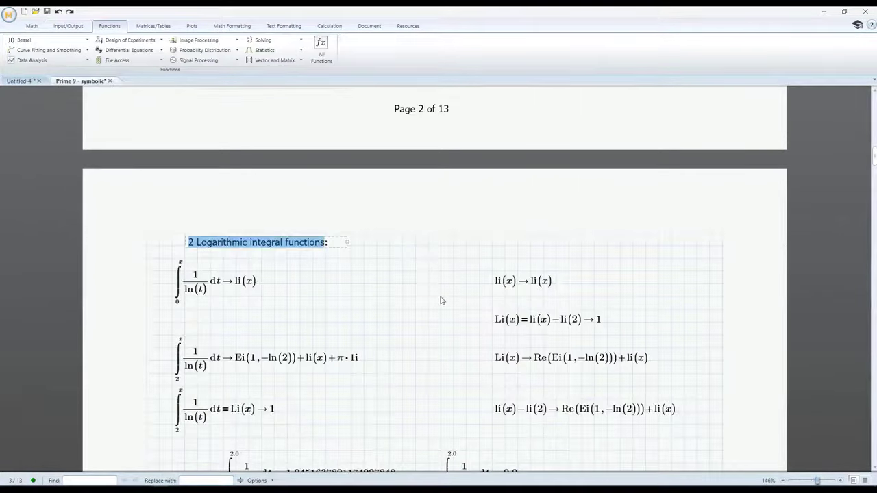
pyautogui.scroll(15, 441, 300)
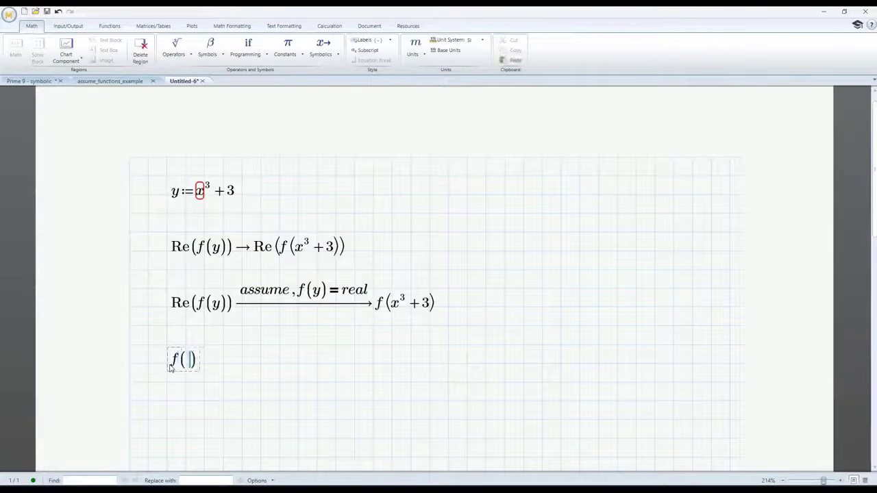
# Step: Evaluate f(y)·y>0 symbolically with assume, f(y)>0, x>0, giving 1
pyautogui.write('y*y>0')
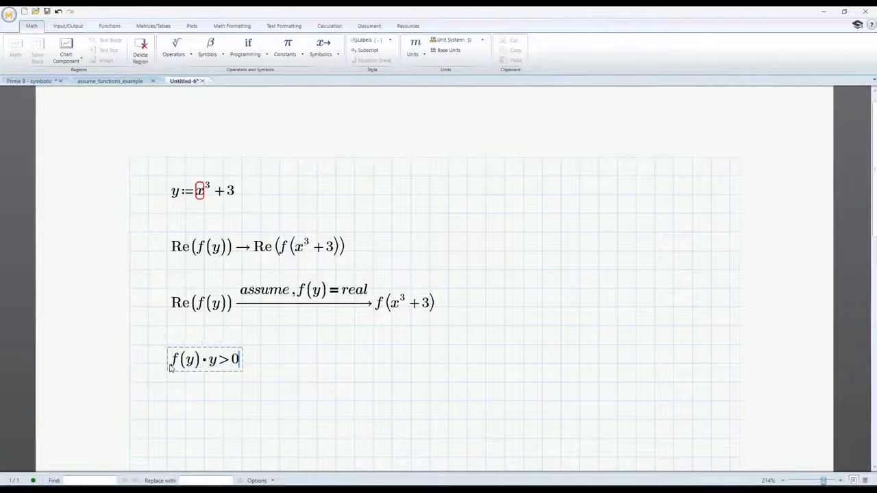
pyautogui.hotkey('ctrl', '.')
pyautogui.write('assume,f(y)')
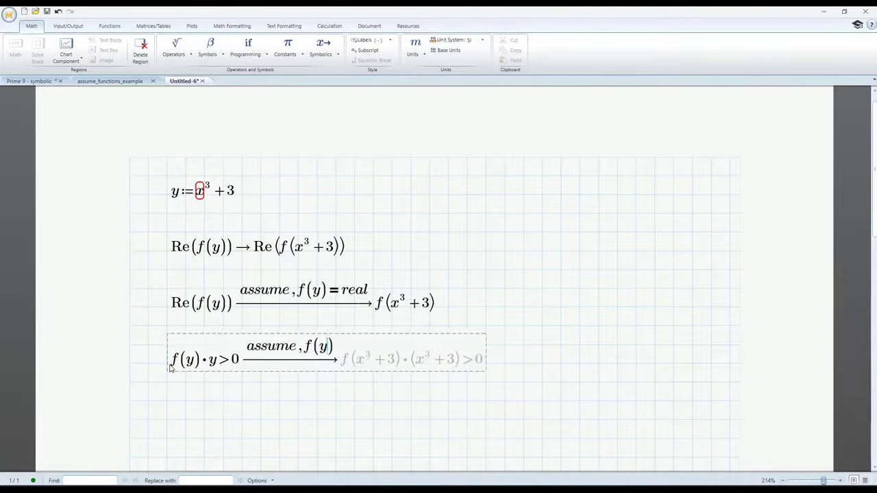
pyautogui.write('>0,x>0')
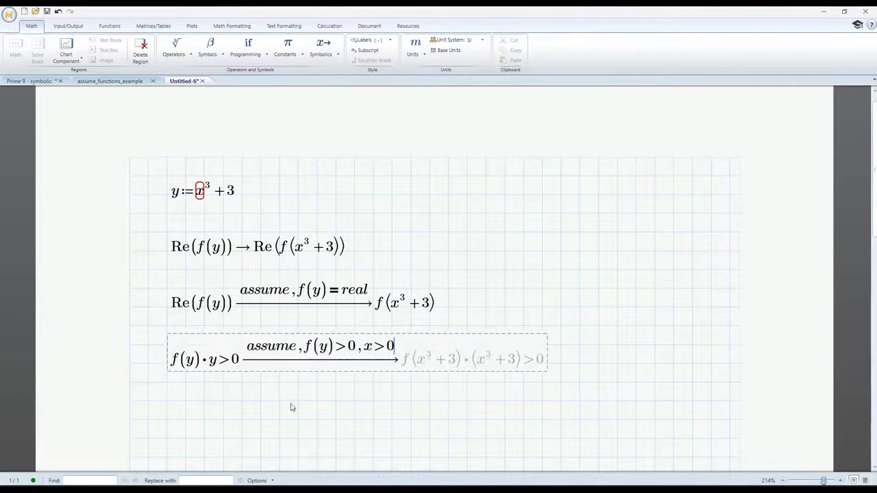
pyautogui.click(290, 406)
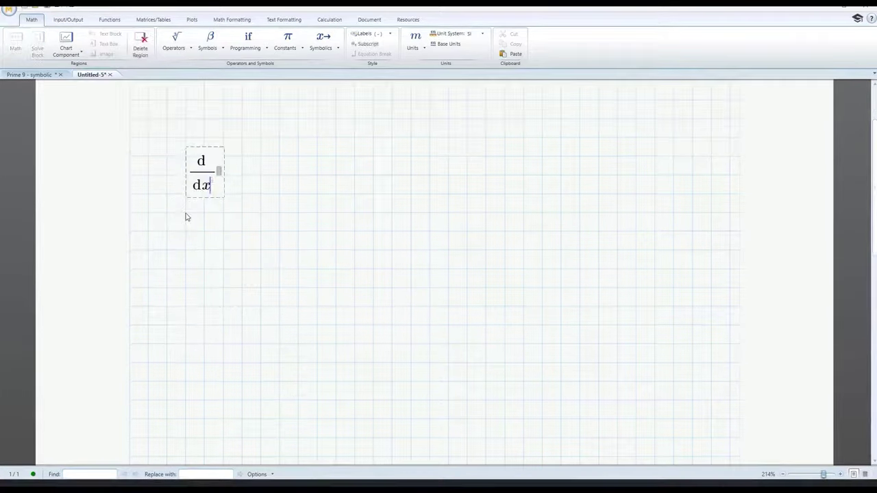
# Step: Complete dy/dx + y(x) = x and solve it symbolically for y with solve,y
pyautogui.write('y(x)+y(')
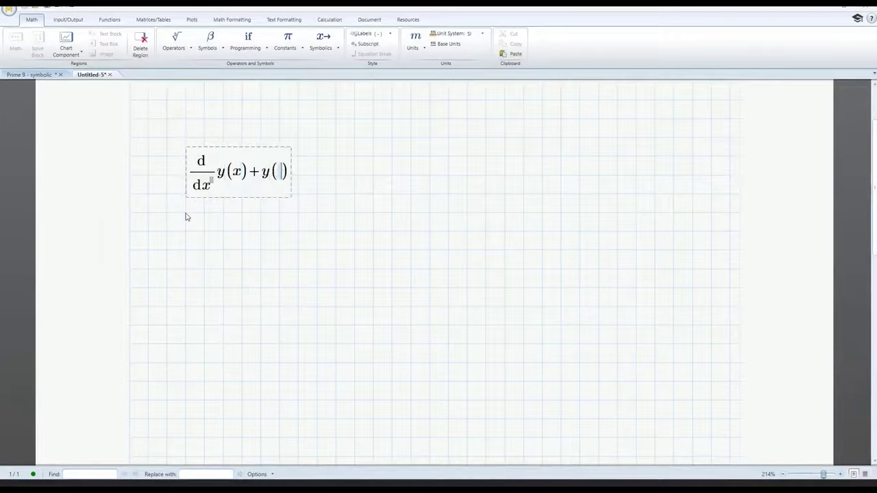
pyautogui.write('x)')
pyautogui.hotkey('ctrl', '=')
pyautogui.write('x')
pyautogui.hotkey('ctrl', '.')
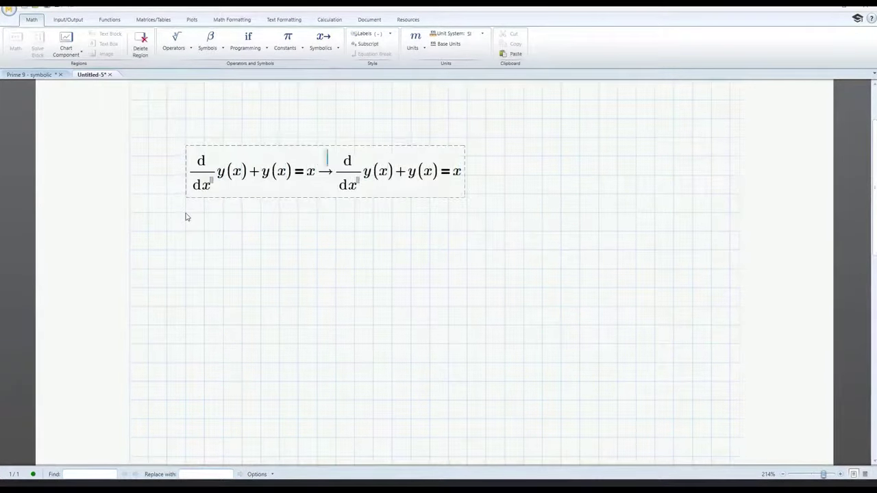
pyautogui.write('solve,y')
pyautogui.click(338, 247)
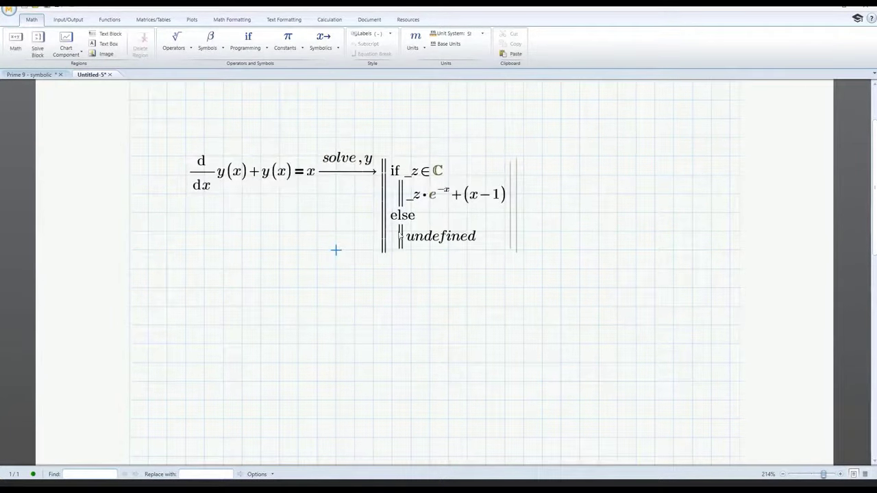
# Step: Switch to the Prime 9 - symbolic worksheet and select the two-equation ODE system solution
pyautogui.click(34, 77)
pyautogui.scroll(-5, 220, 191)
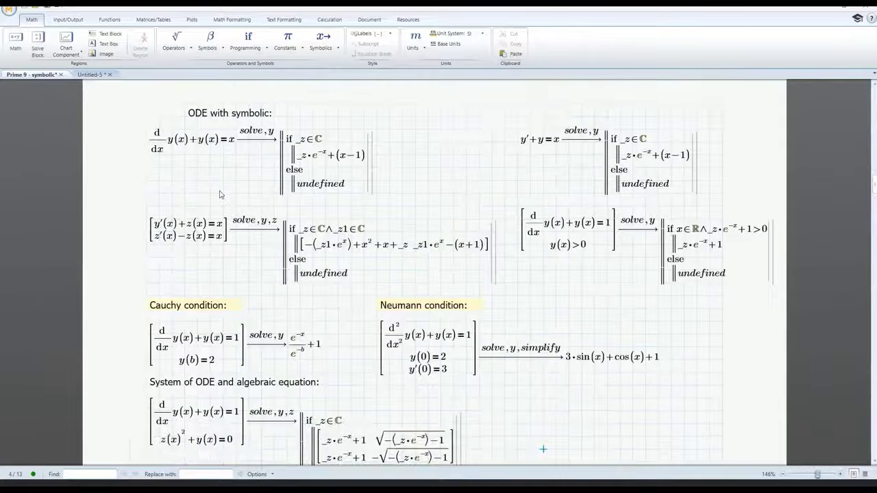
pyautogui.click(277, 130)
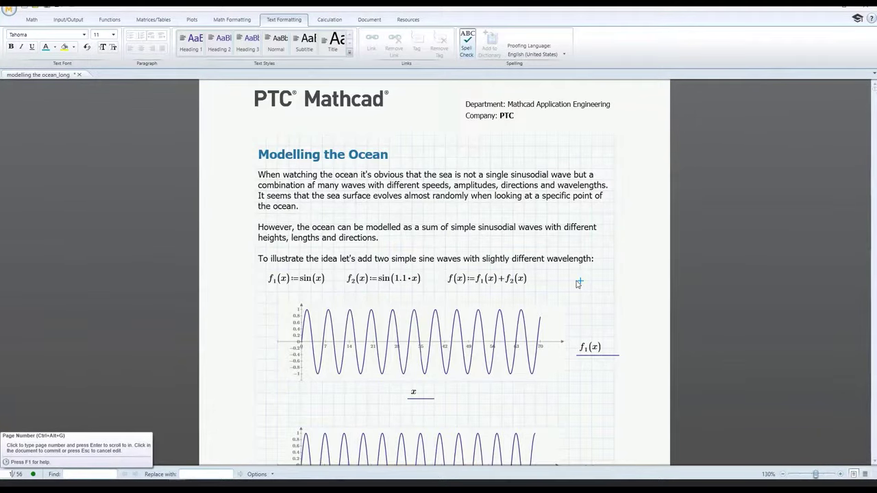
# Step: Jump to the requested worksheet pages, ending on page 42's 3D wave plot
pyautogui.press('Return')
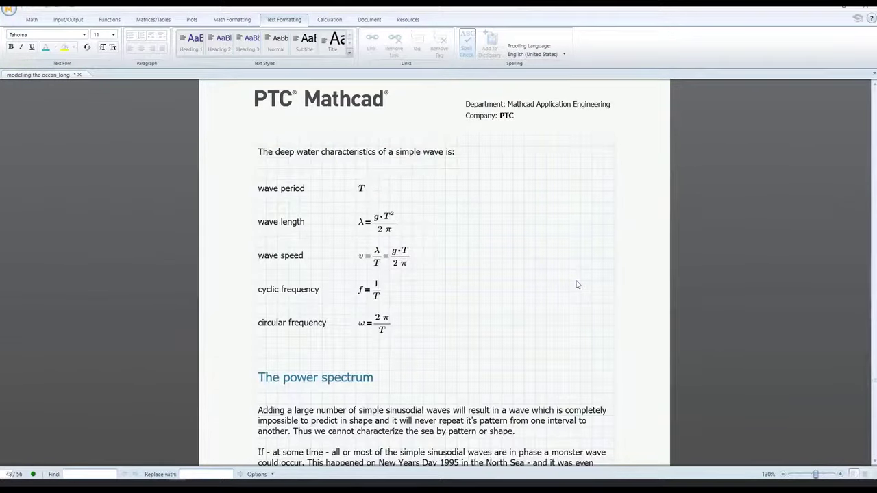
pyautogui.press('pagedown')
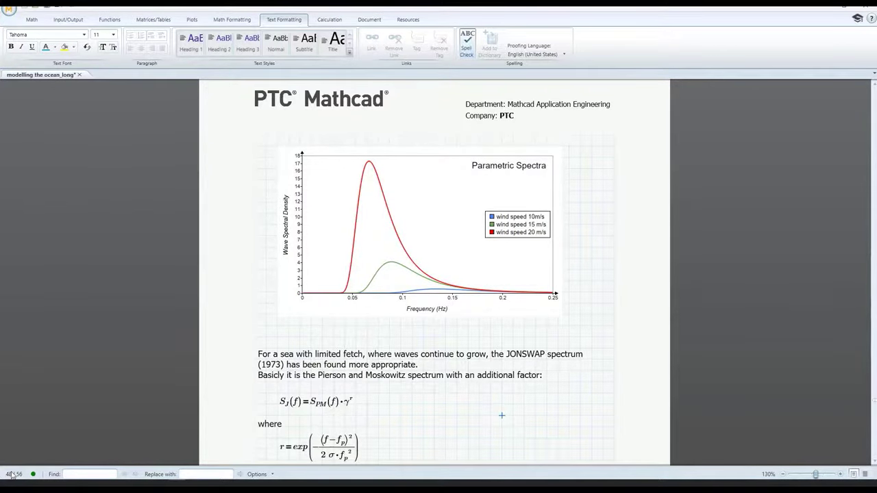
pyautogui.press('pagedown')
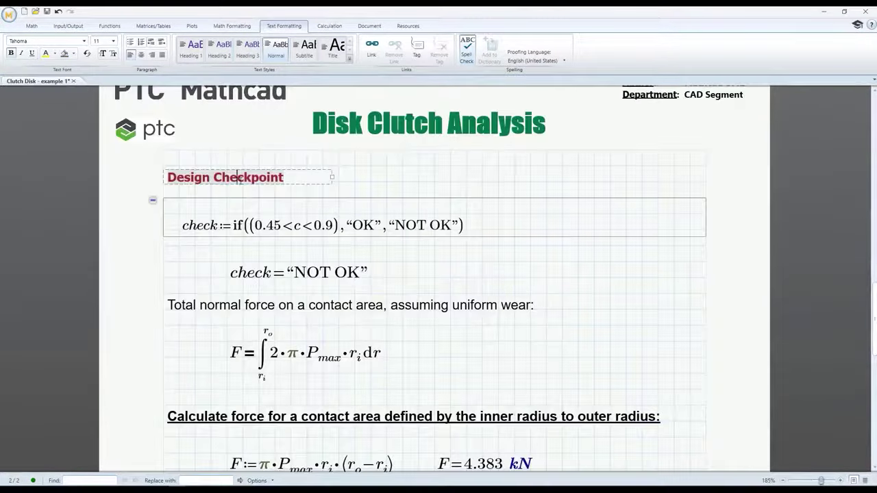
# Step: Make the Design Checkpoint heading red and give it a custom light highlight with reduced blue
pyautogui.tripleClick(237, 177)
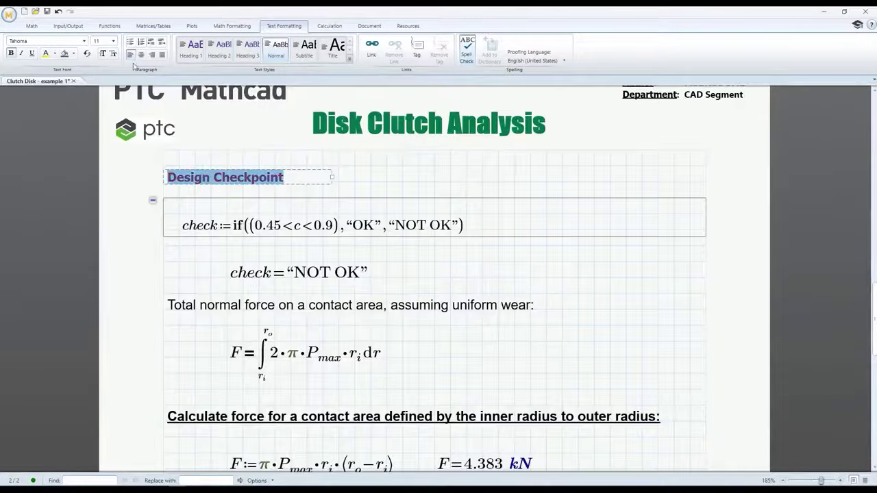
pyautogui.click(72, 54)
pyautogui.click(55, 55)
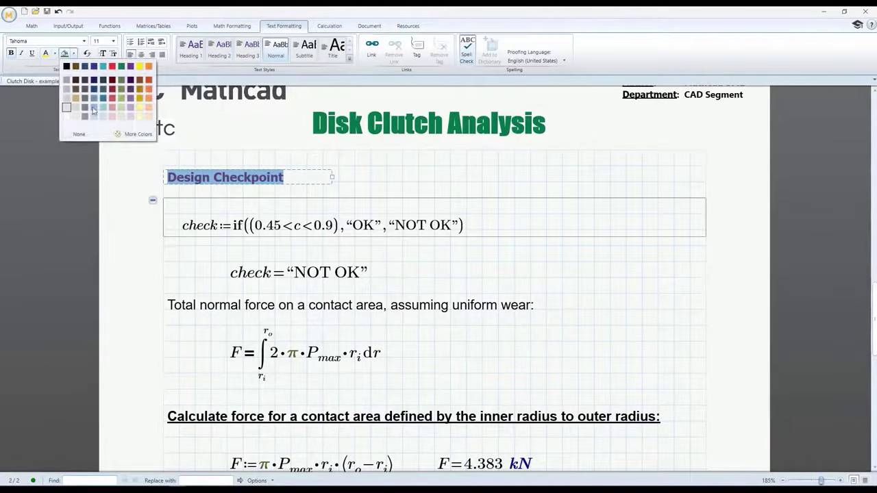
pyautogui.click(118, 132)
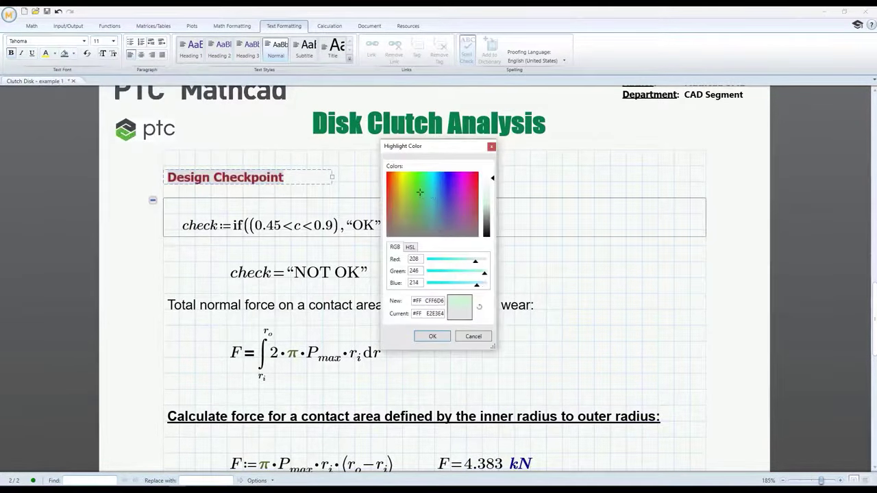
pyautogui.click(455, 188)
pyautogui.click(468, 215)
pyautogui.moveTo(482, 287); pyautogui.dragTo(439, 287)
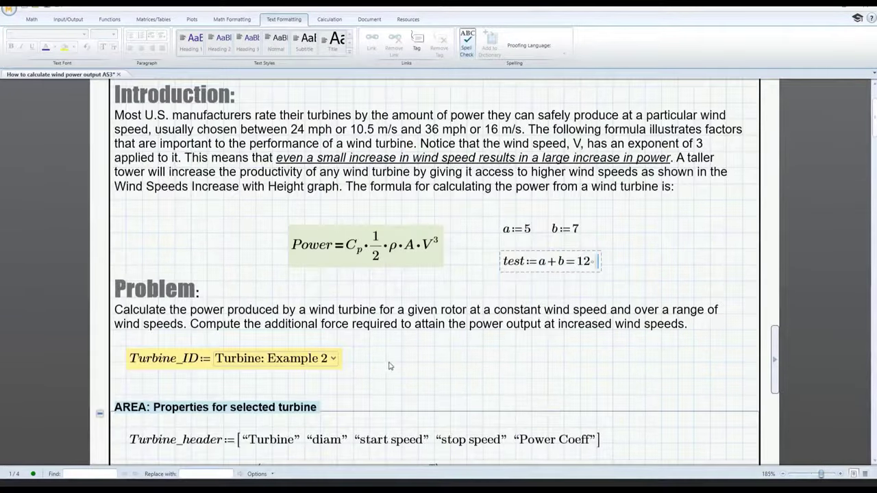
# Step: Type 'Select turbine to use' beside Turbine_ID and make it bold and underlined
pyautogui.click(385, 366)
pyautogui.write('Select')
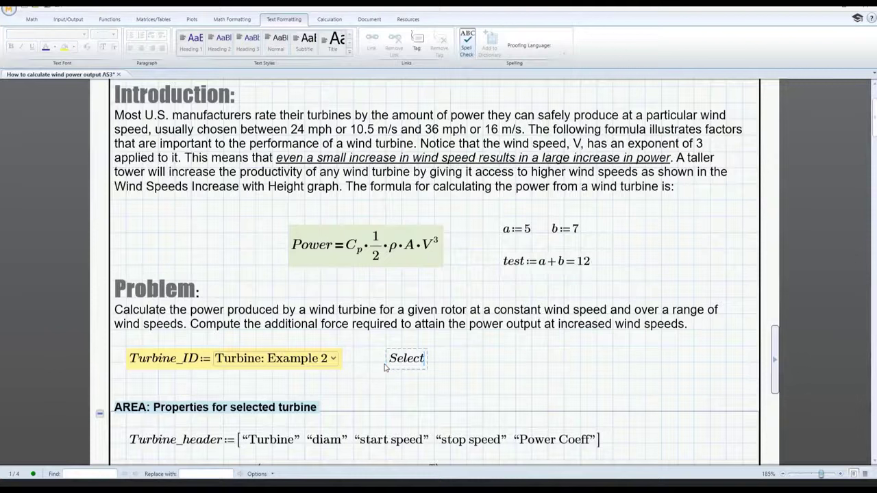
pyautogui.write(' turbine t')
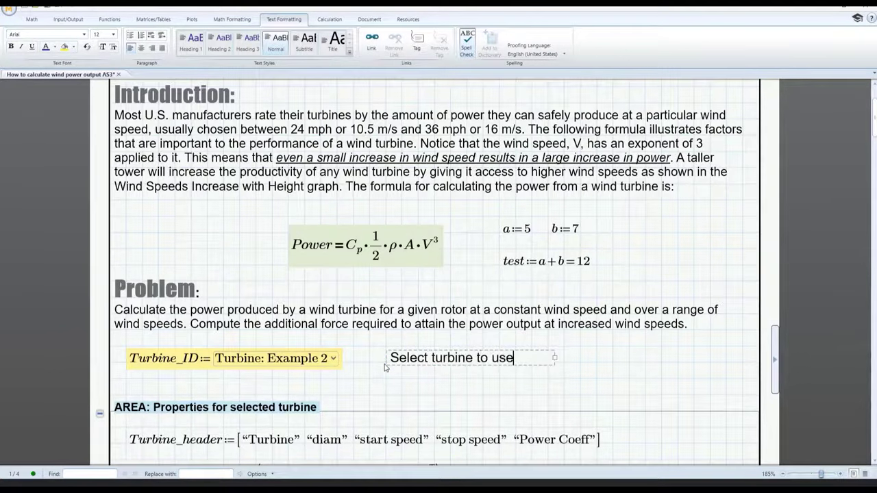
pyautogui.write('o use')
pyautogui.tripleClick(444, 358)
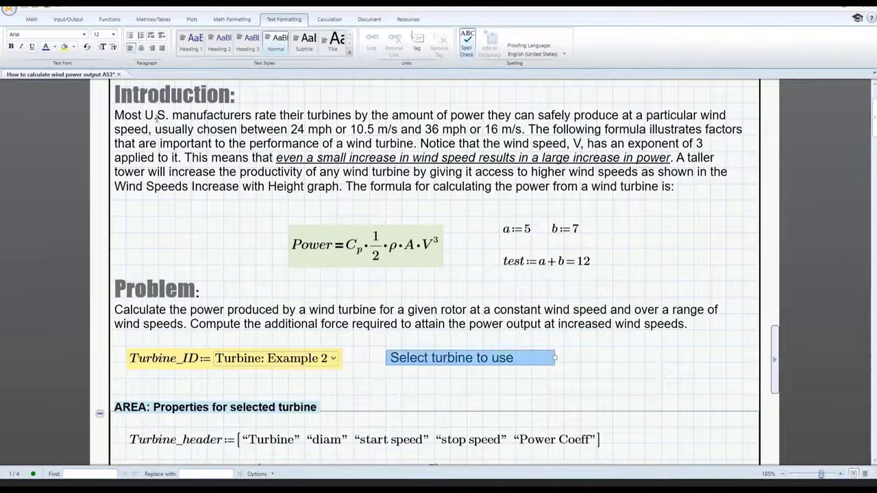
pyautogui.click(11, 46)
pyautogui.click(32, 46)
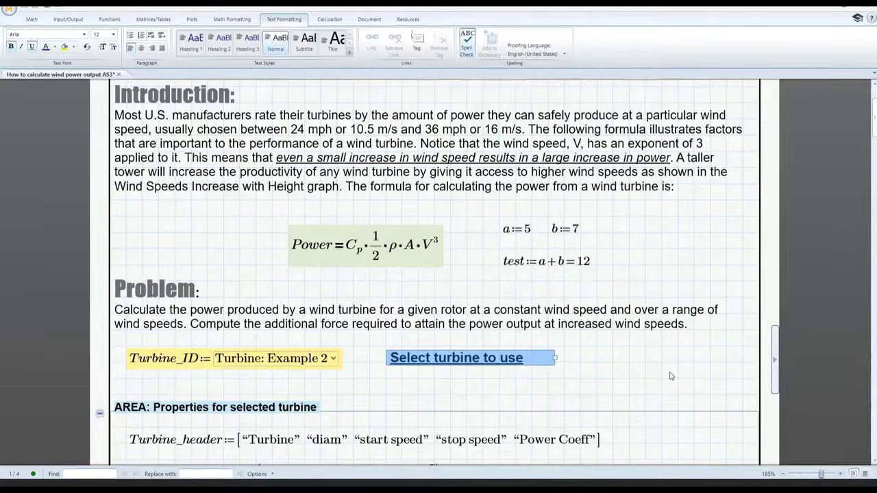